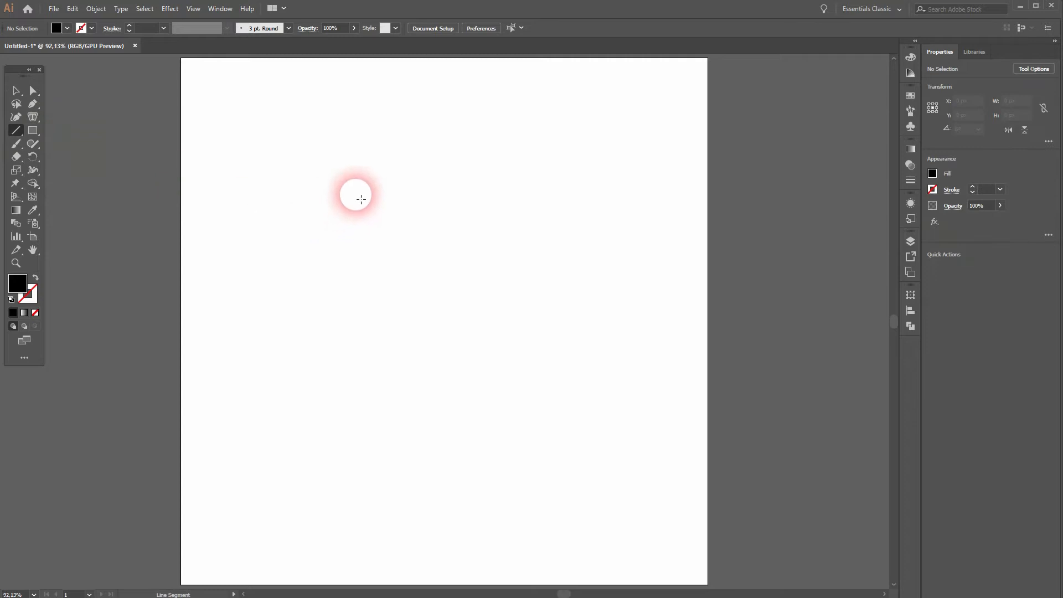
Step: Draw a horizontal line about 440 px long across the upper part of the artboard
drag(300, 176, 586, 169)
click(16, 91)
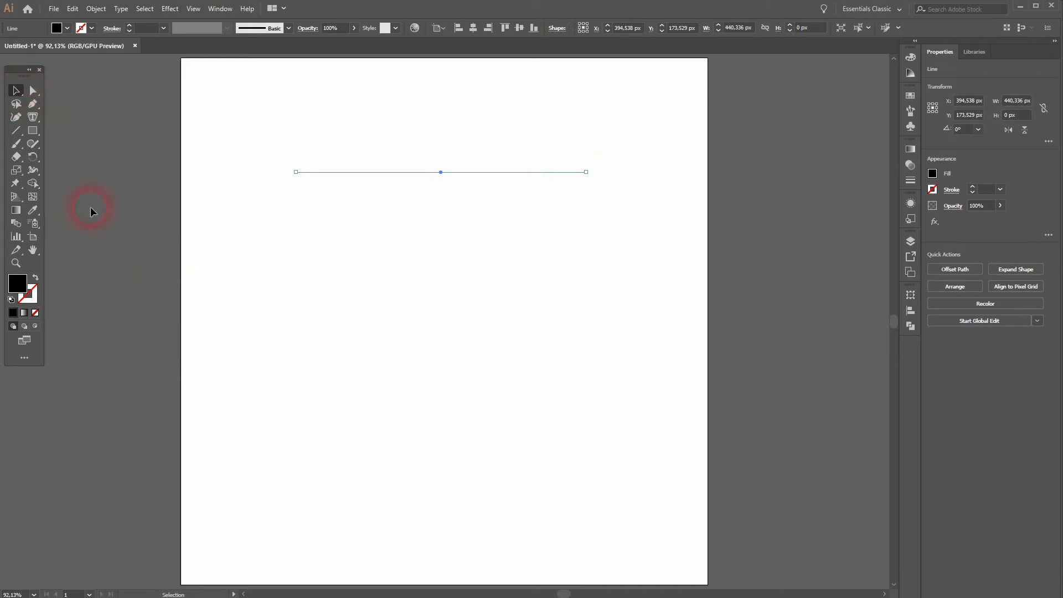
click(523, 297)
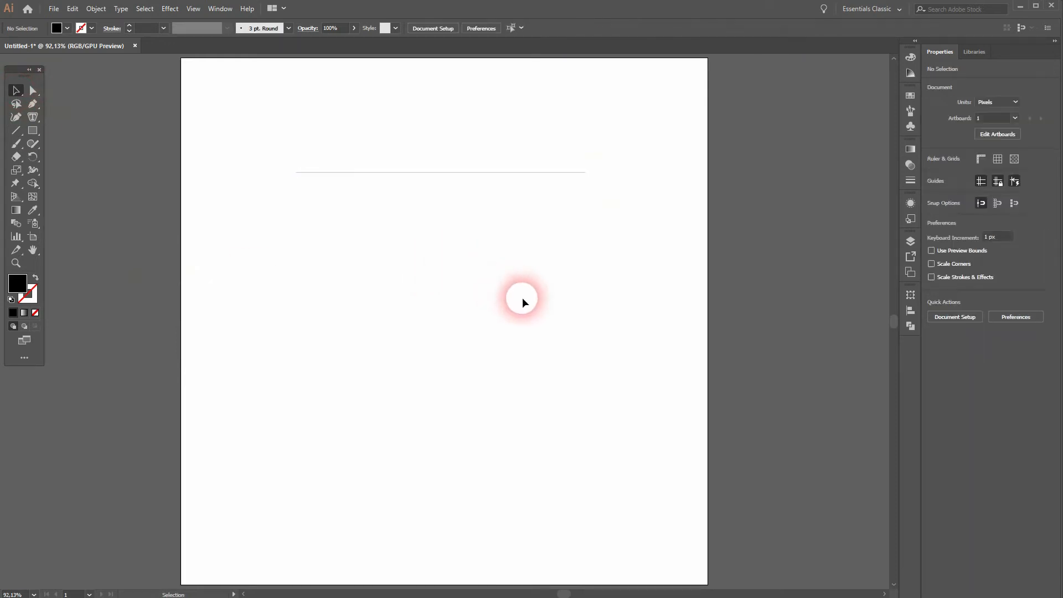
Step: Swap the line's fill and stroke so it has a black stroke, and set the stroke weight to 15 pt
click(443, 173)
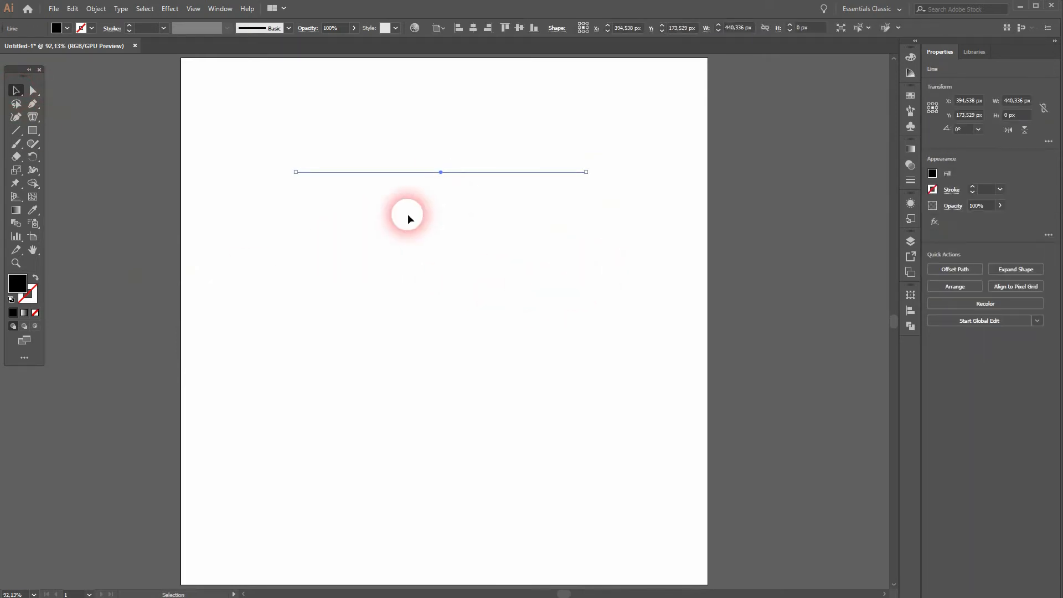
click(37, 279)
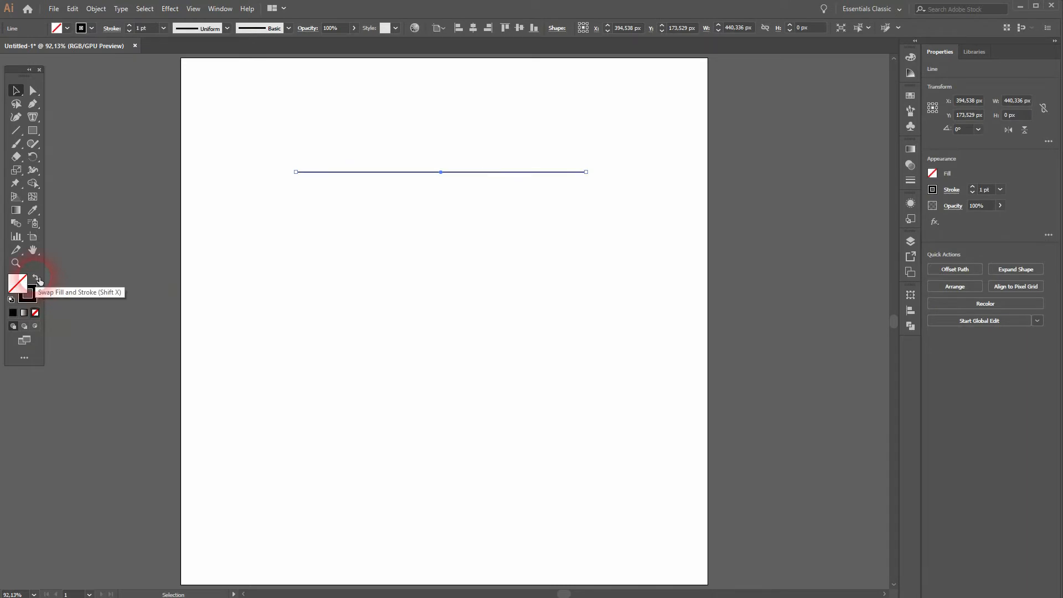
click(424, 208)
drag(423, 208, 599, 135)
click(129, 24)
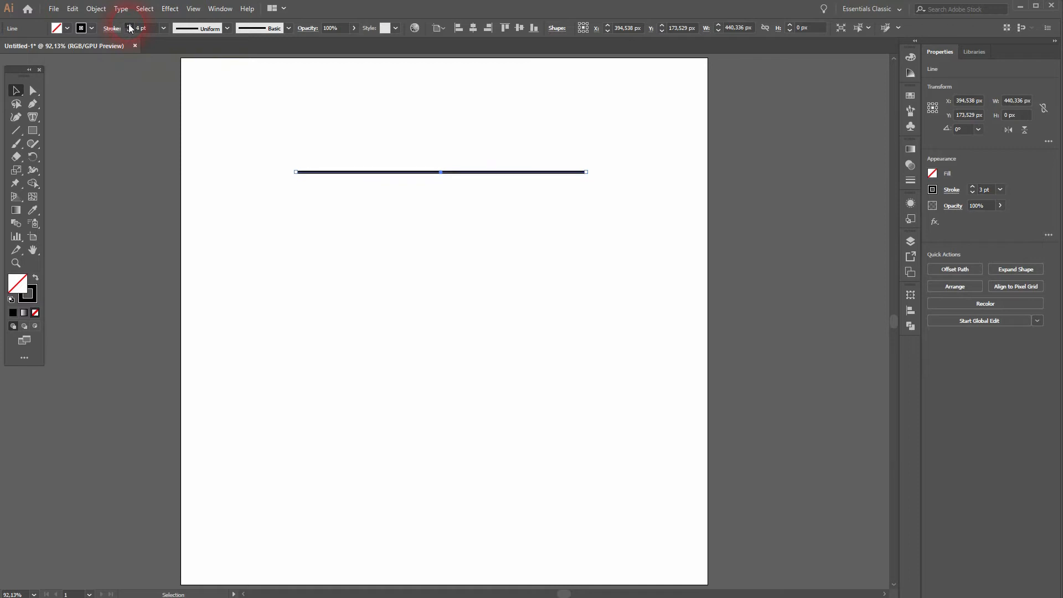
click(434, 311)
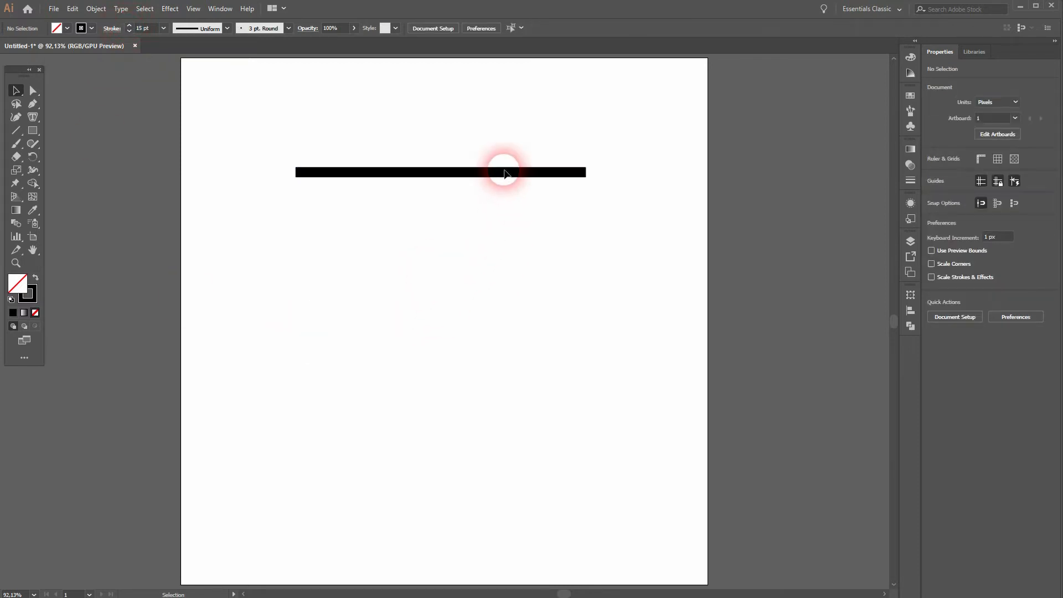
Step: Duplicate the thick line about 102 px below the original and set the copy's stroke weight to 5 pt
drag(506, 173, 509, 240)
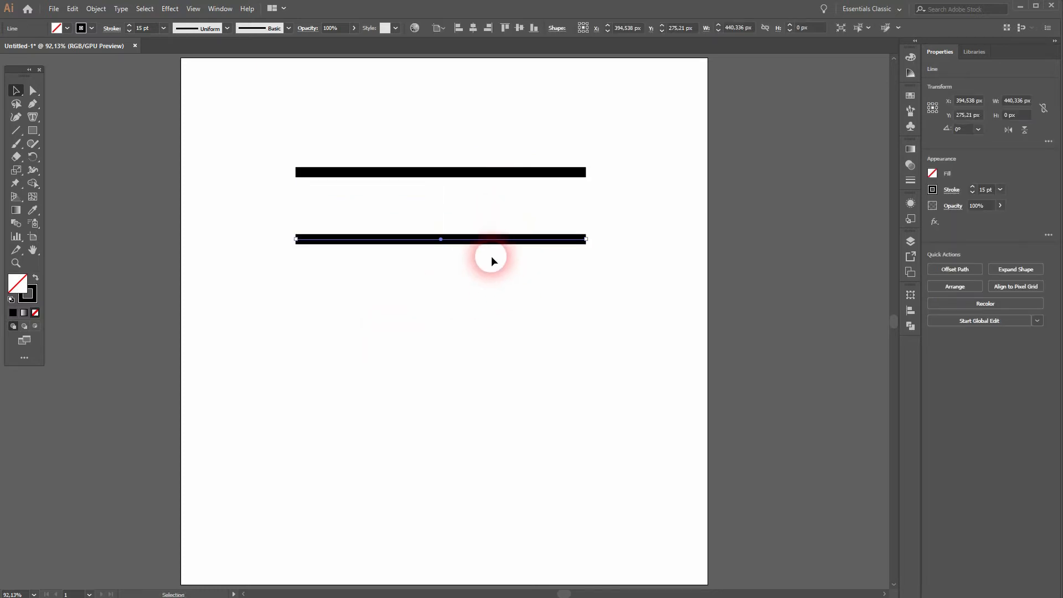
click(220, 8)
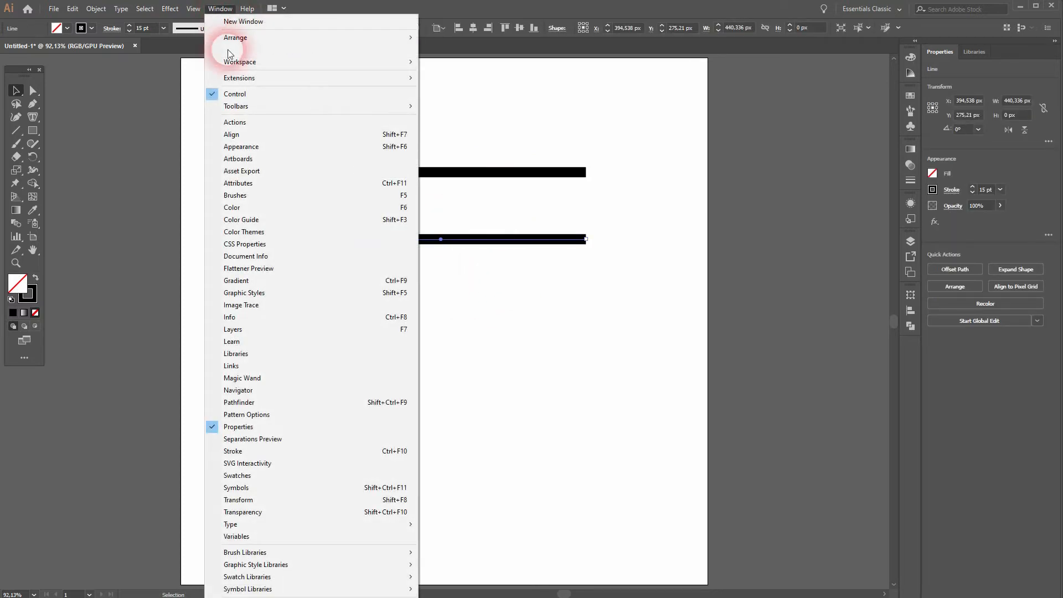
click(324, 451)
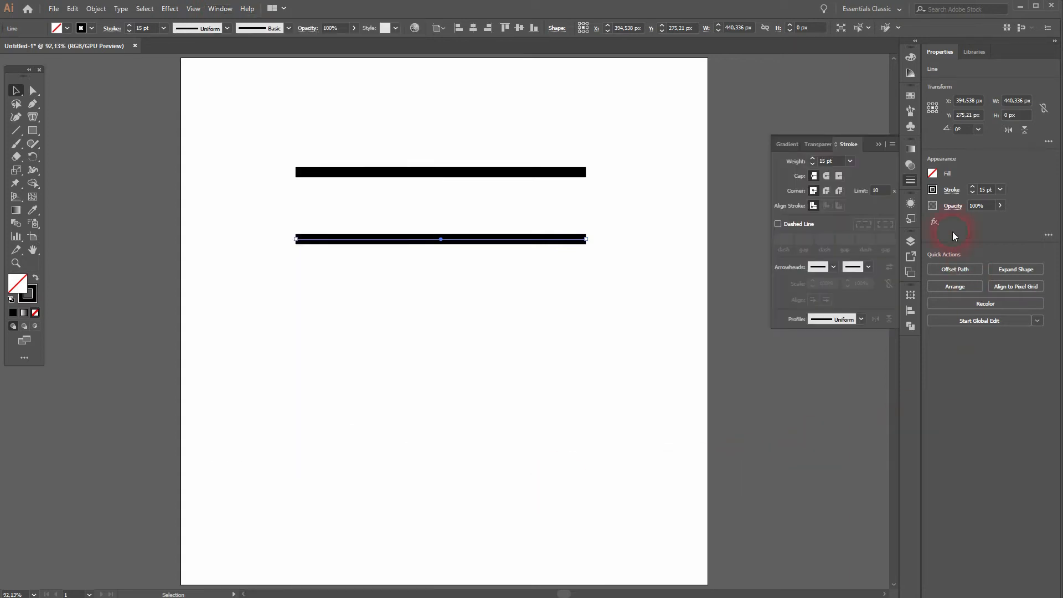
click(815, 163)
click(813, 158)
click(812, 159)
click(813, 158)
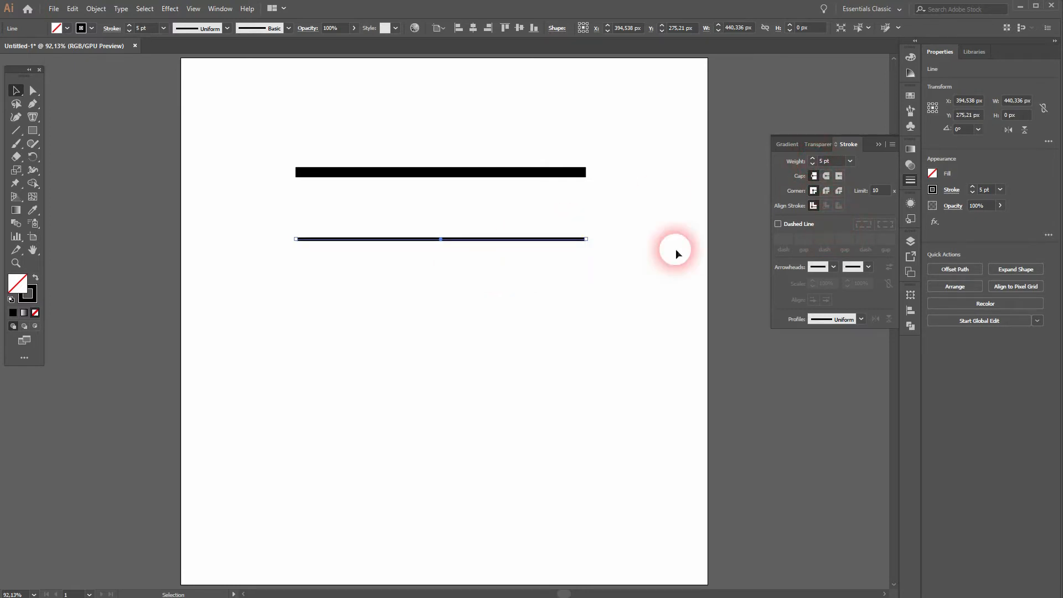
Step: Try the round and projecting caps on the 5 pt line and return it to the butt cap
scroll(587, 239, up, 5)
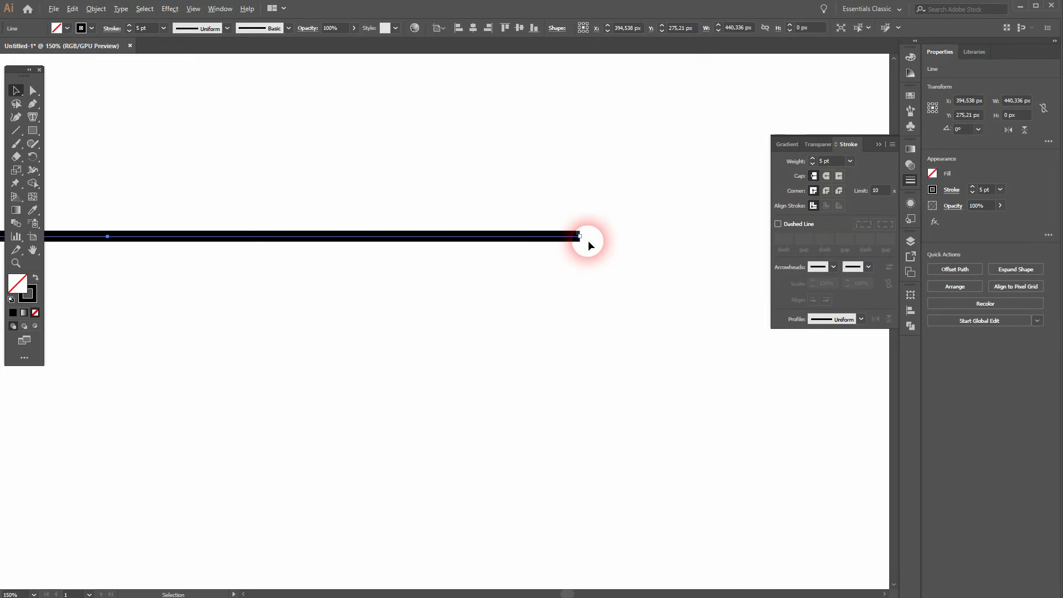
click(829, 177)
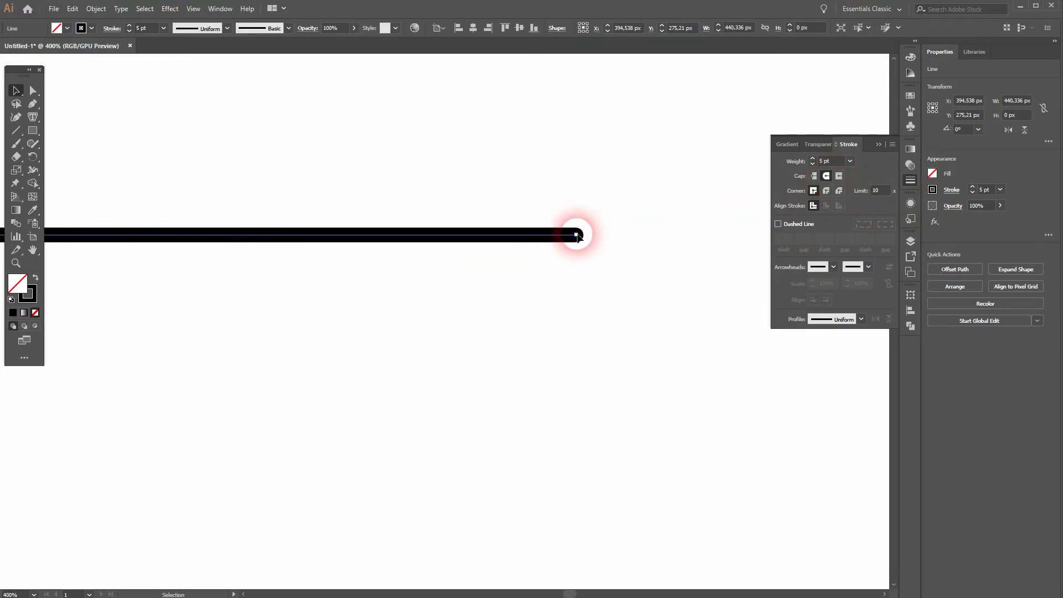
click(840, 176)
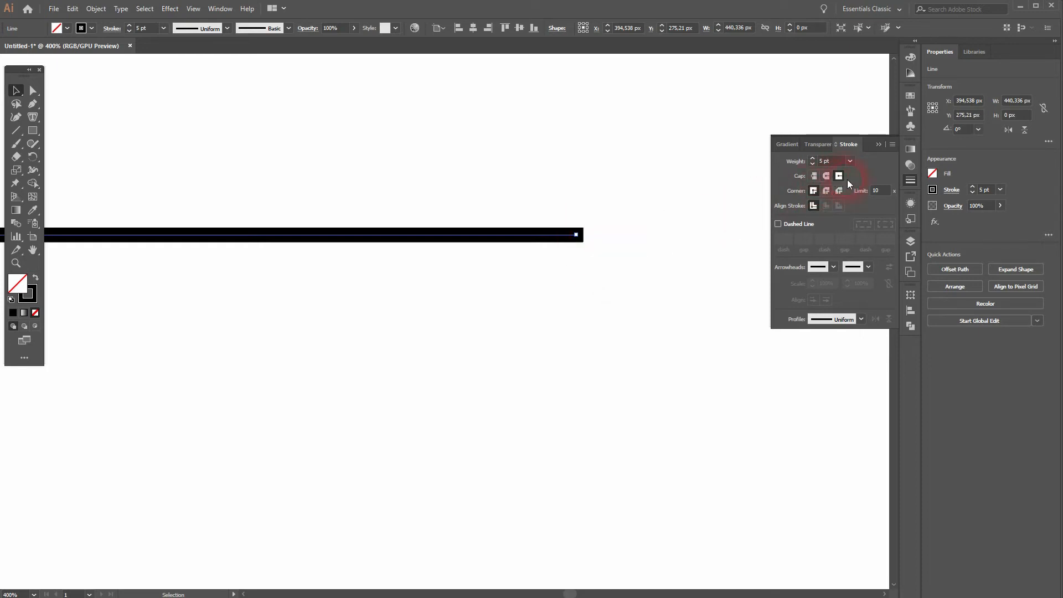
click(809, 176)
click(715, 257)
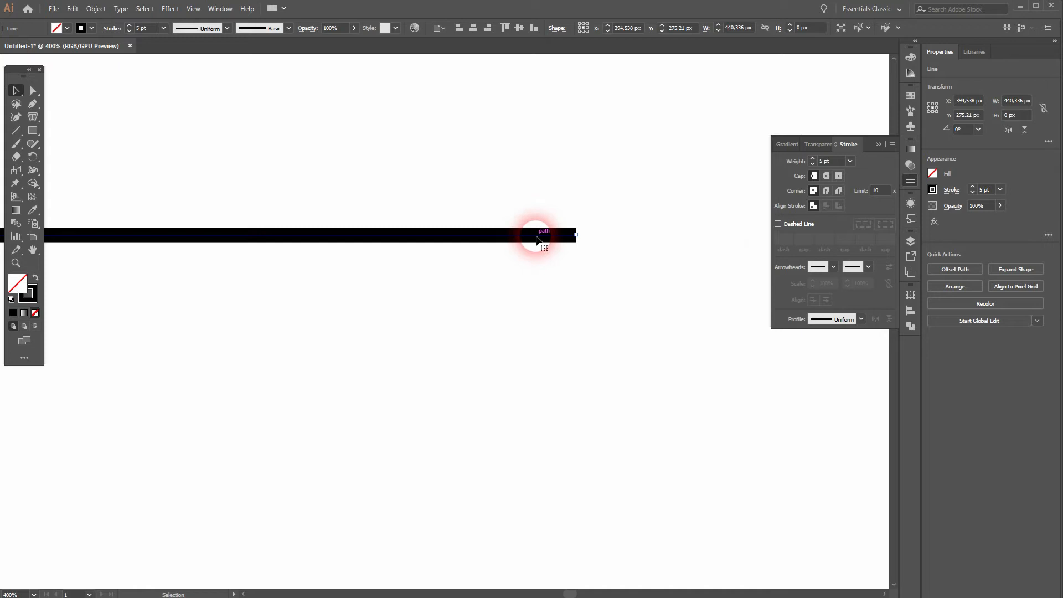
Step: Turn the 5 pt line into a dashed line with 12 pt dashes
click(803, 223)
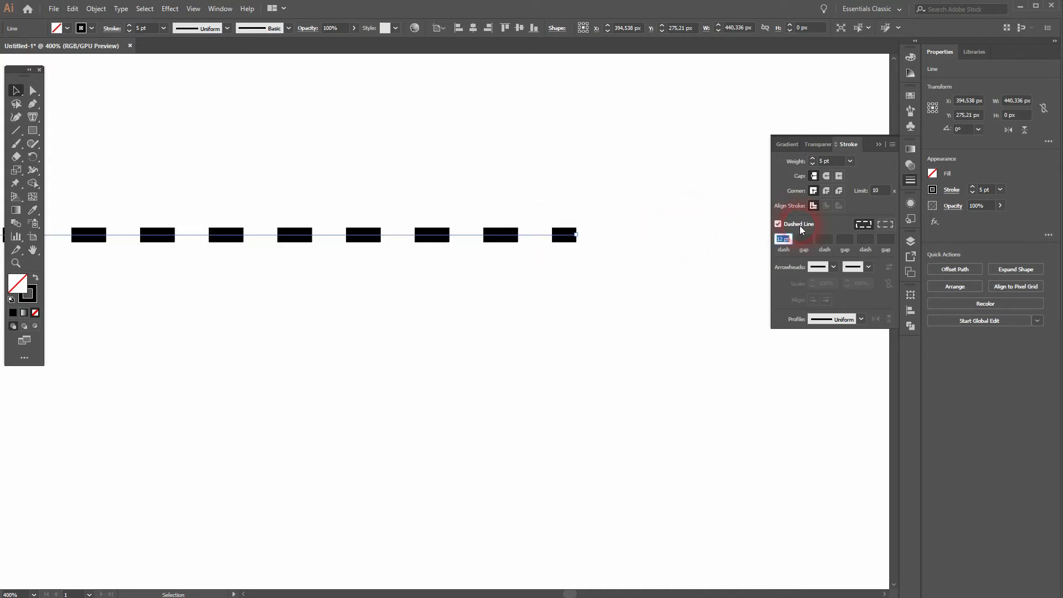
scroll(411, 284, down, 2)
key(space)
drag(310, 338, 532, 339)
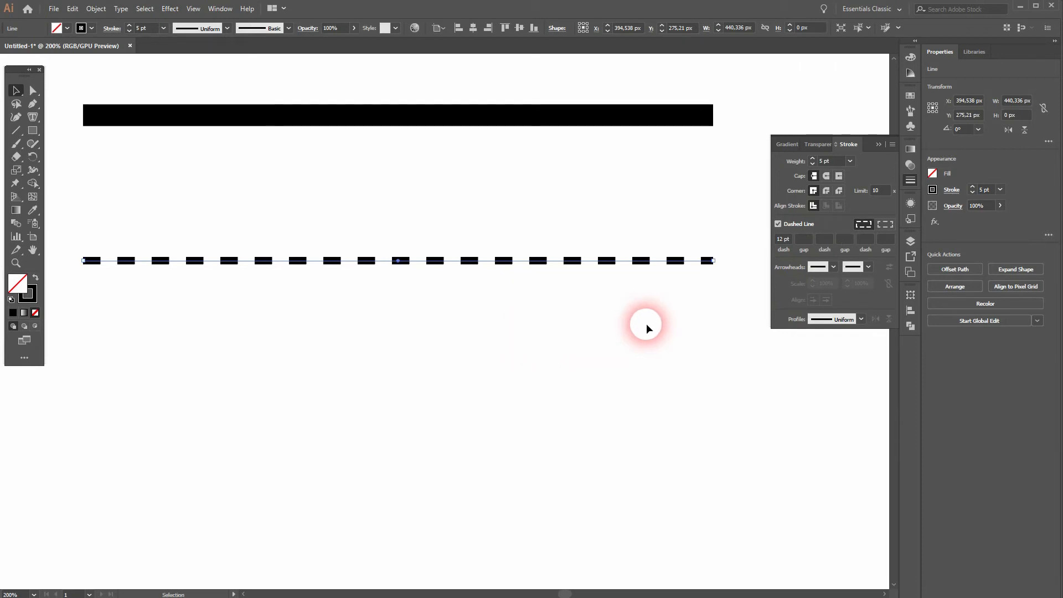
click(879, 145)
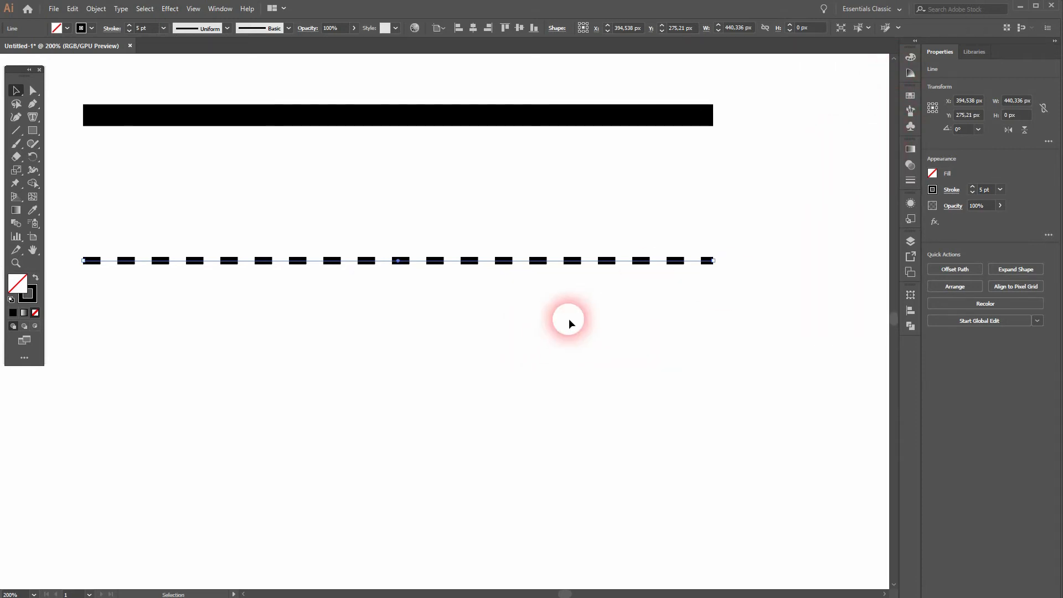
Step: Duplicate the dashed line about 110 px below the original and set the copy's stroke weight to 2 pt
click(567, 318)
drag(398, 261, 399, 418)
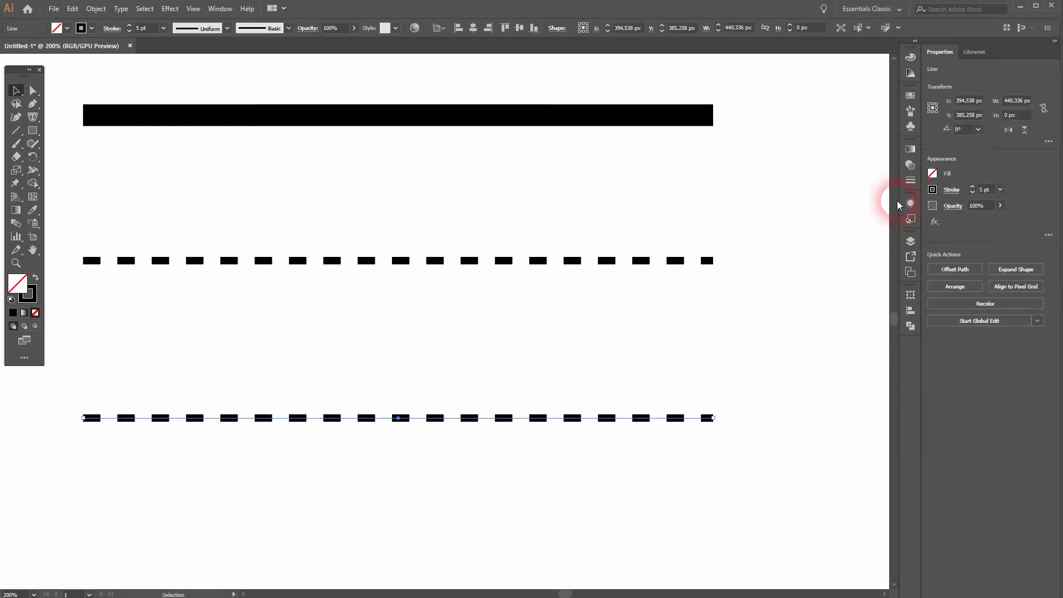
click(911, 182)
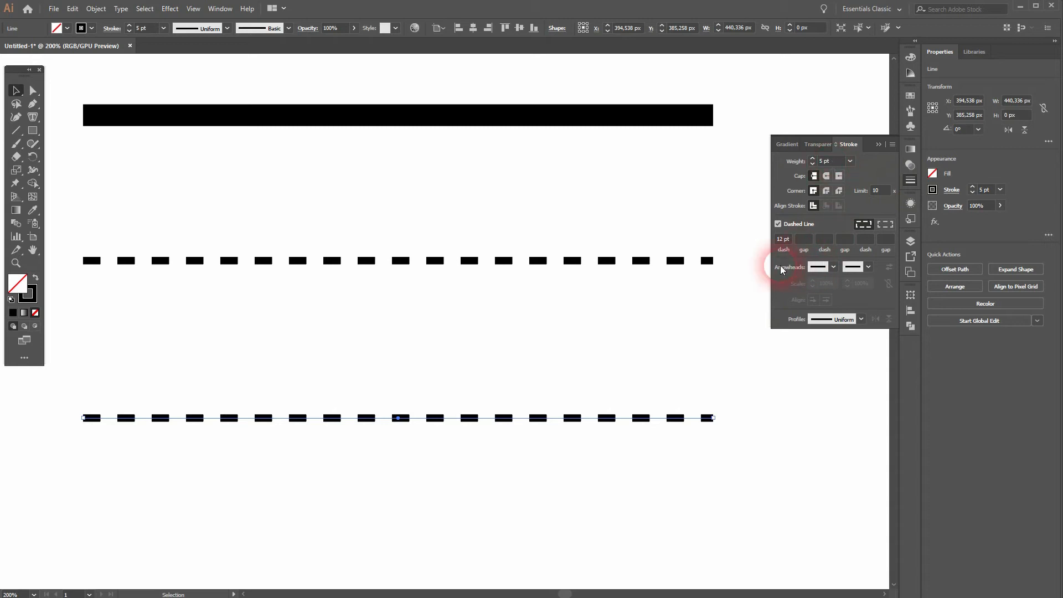
click(813, 164)
click(812, 164)
click(812, 164)
click(813, 164)
click(813, 164)
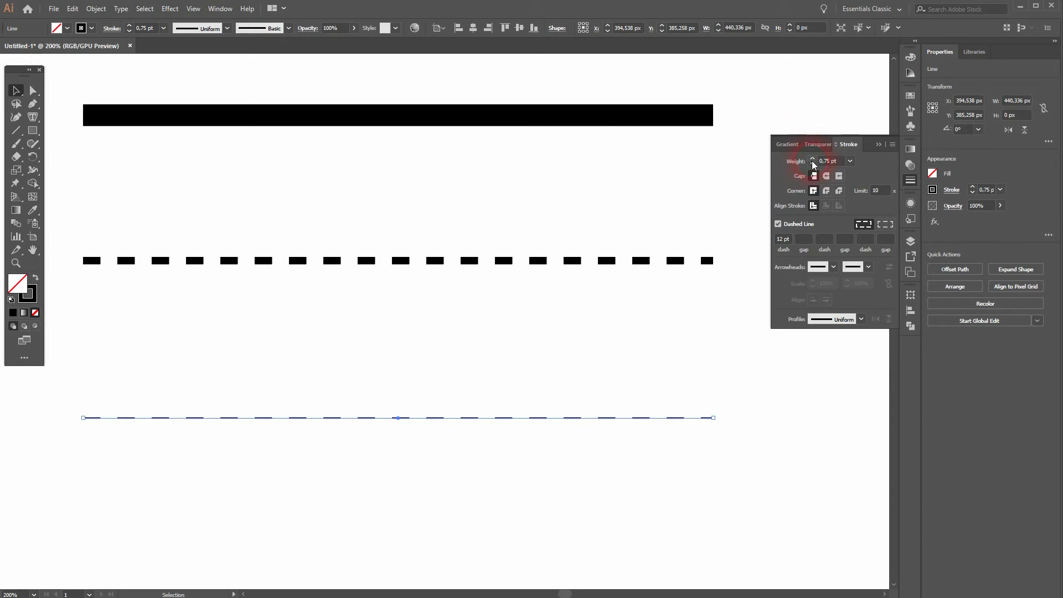
click(813, 158)
click(813, 158)
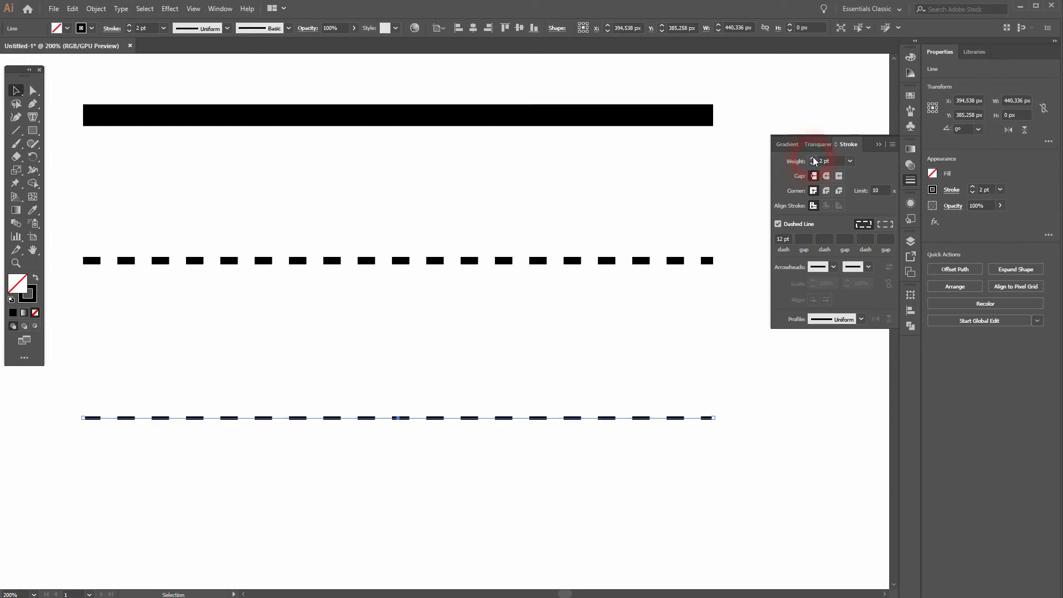
Step: Set the dash length of the lowest dashed line to 1 pt
click(783, 240)
text(6)
key(Return)
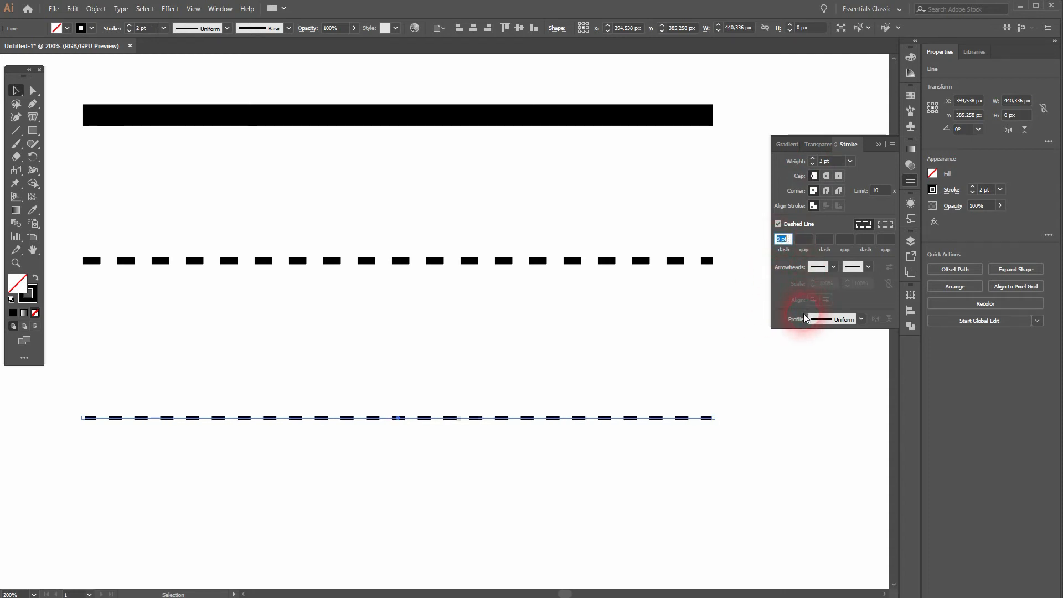
key(Down)
key(Down)
key(Down)
key(Down)
key(Down)
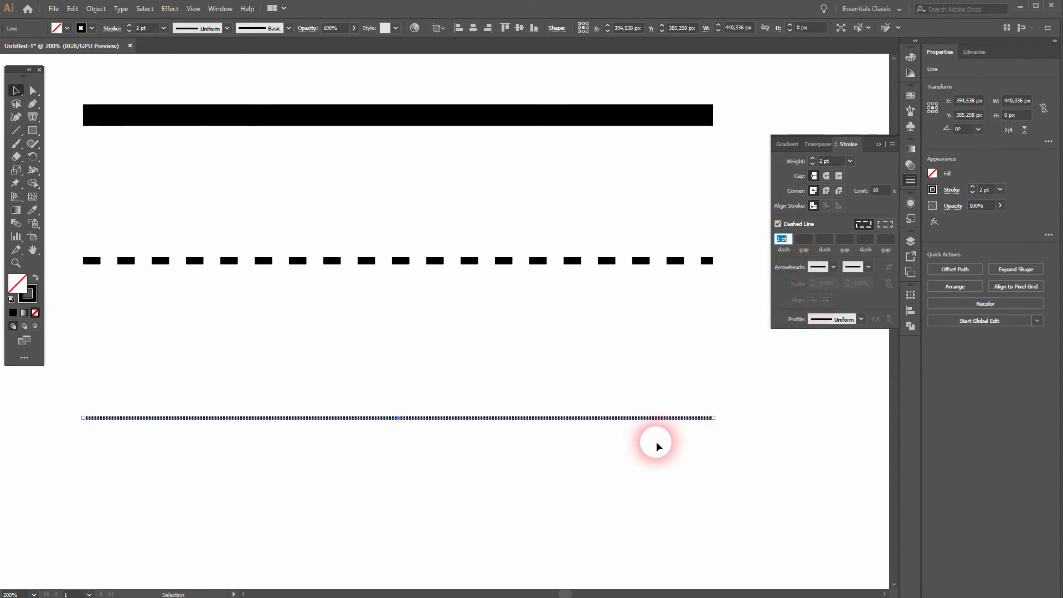
key(Down)
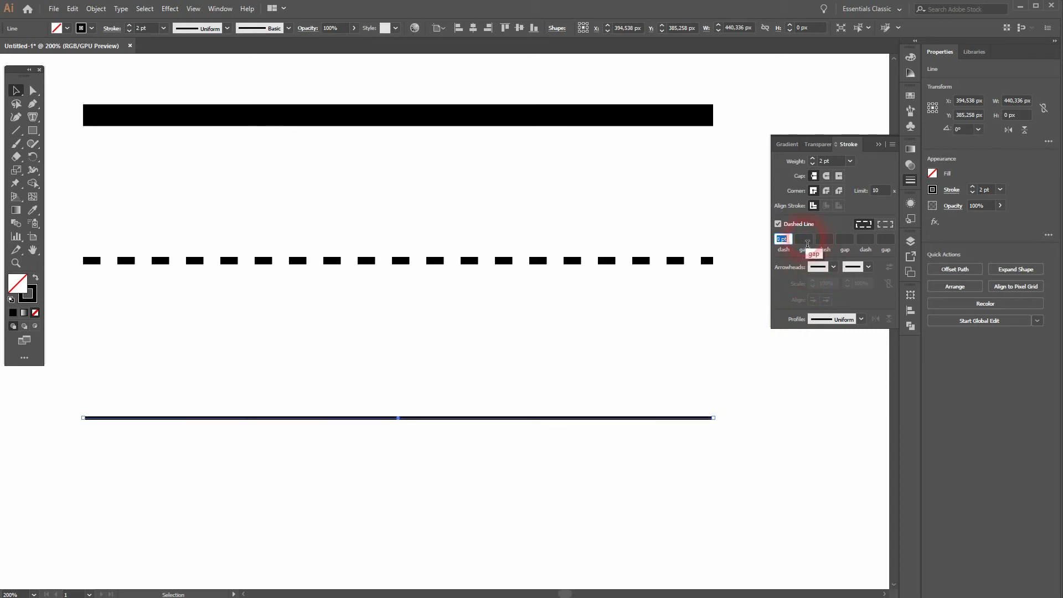
key(Up)
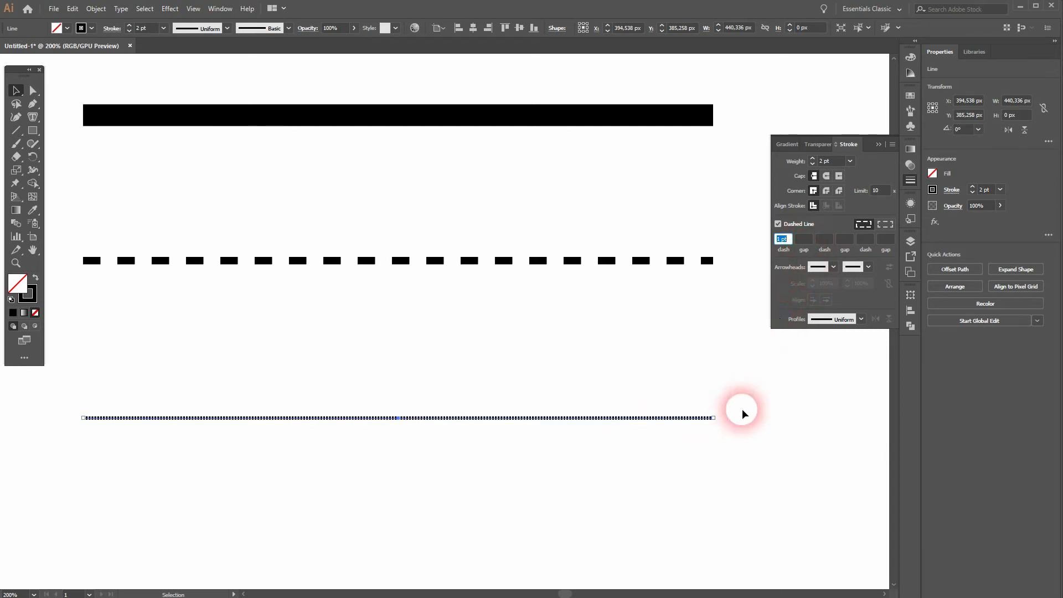
Step: Set the gap between the 1 pt dashes to 16 pt
click(805, 240)
text(14)
key(Return)
key(Up)
key(Up)
key(Up)
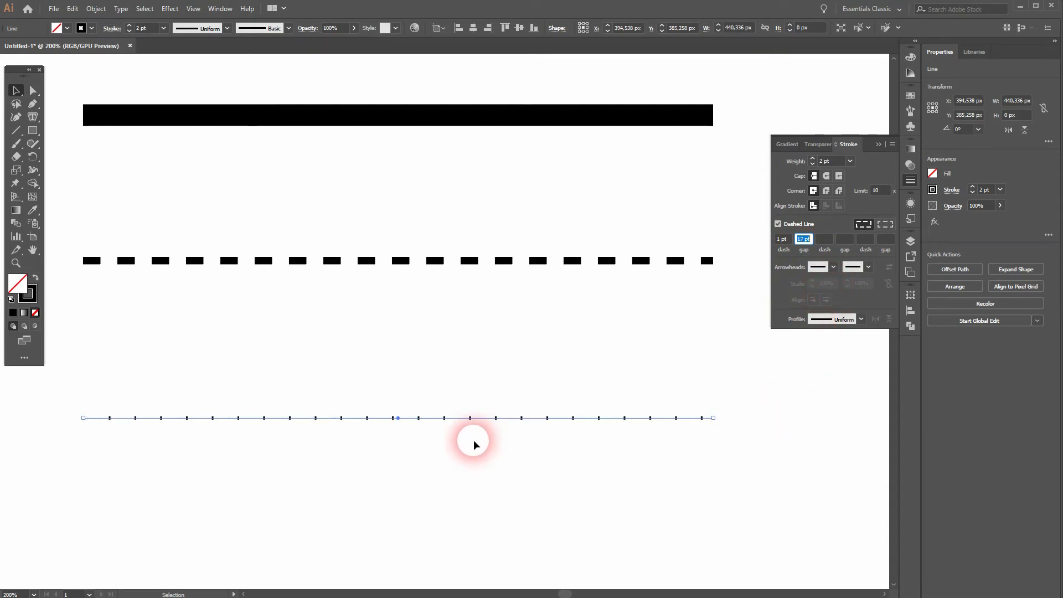
key(Down)
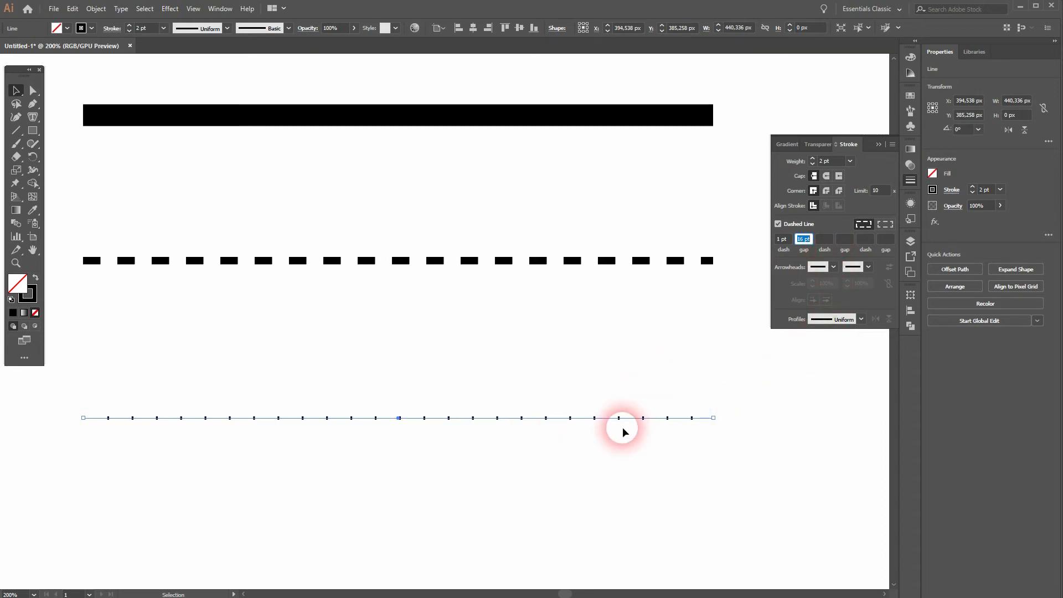
Step: Set the stroke weight of the lowest dashed line to 11 pt to form tall tick marks
click(812, 159)
click(812, 159)
click(813, 159)
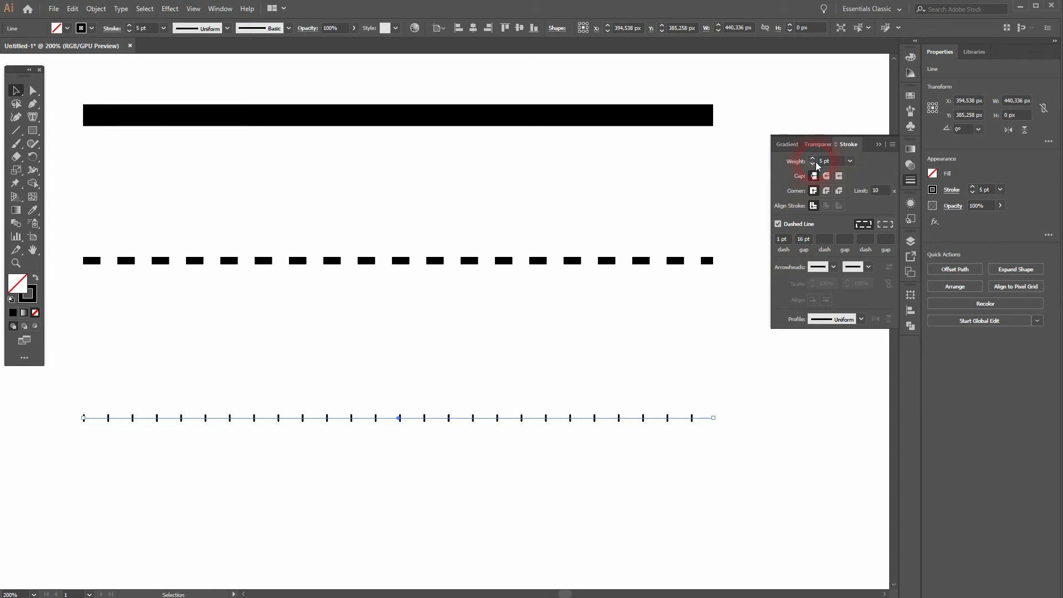
click(813, 160)
click(812, 159)
click(812, 159)
click(812, 160)
click(813, 160)
click(812, 160)
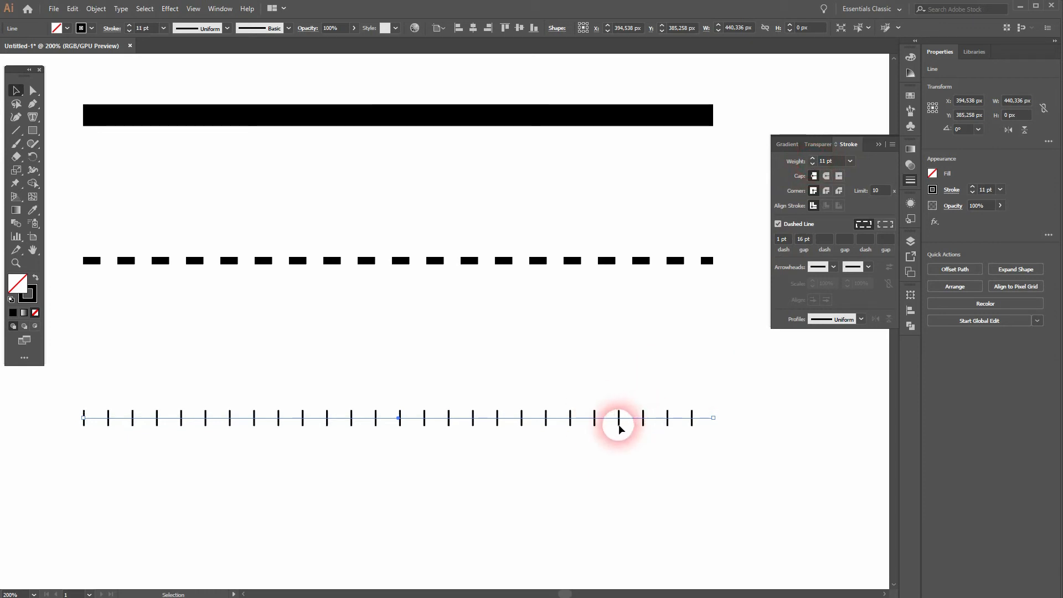
Step: Duplicate the tick-mark line about 92 px below and turn the copy into dots with a round cap and 0 pt dash
drag(451, 418, 456, 554)
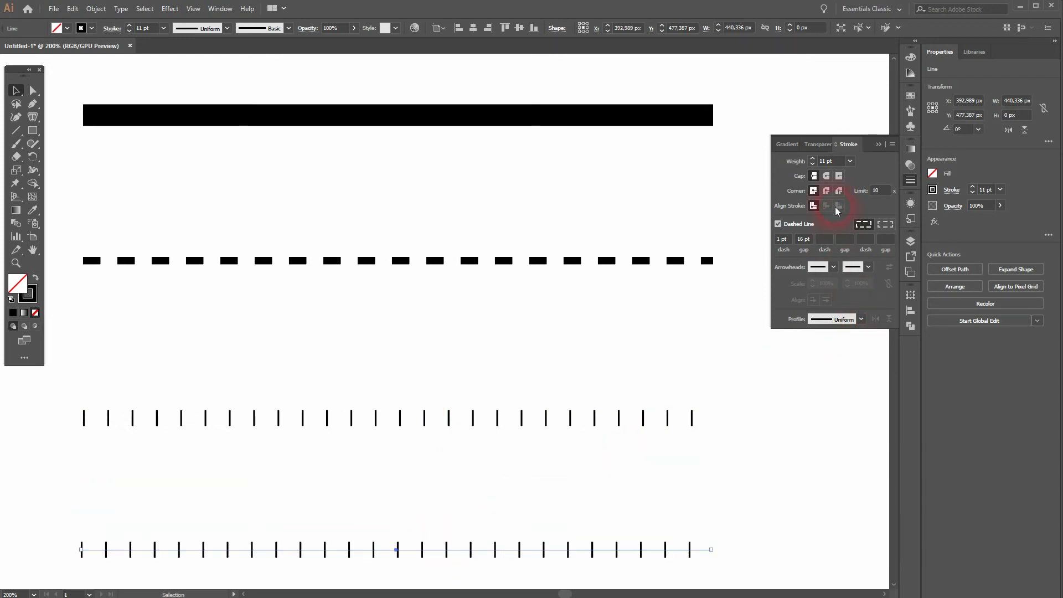
click(827, 176)
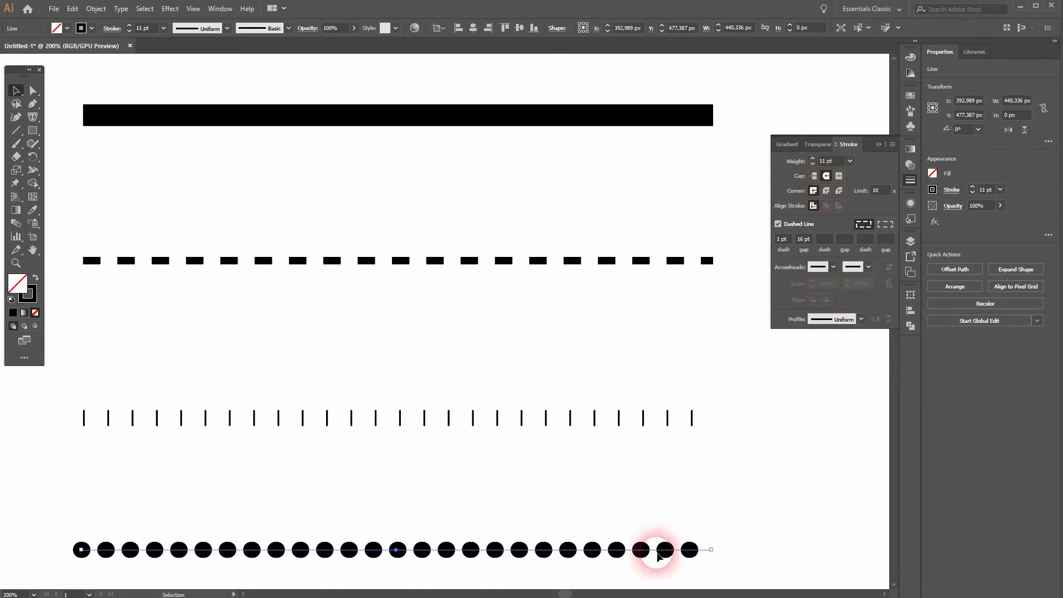
click(782, 240)
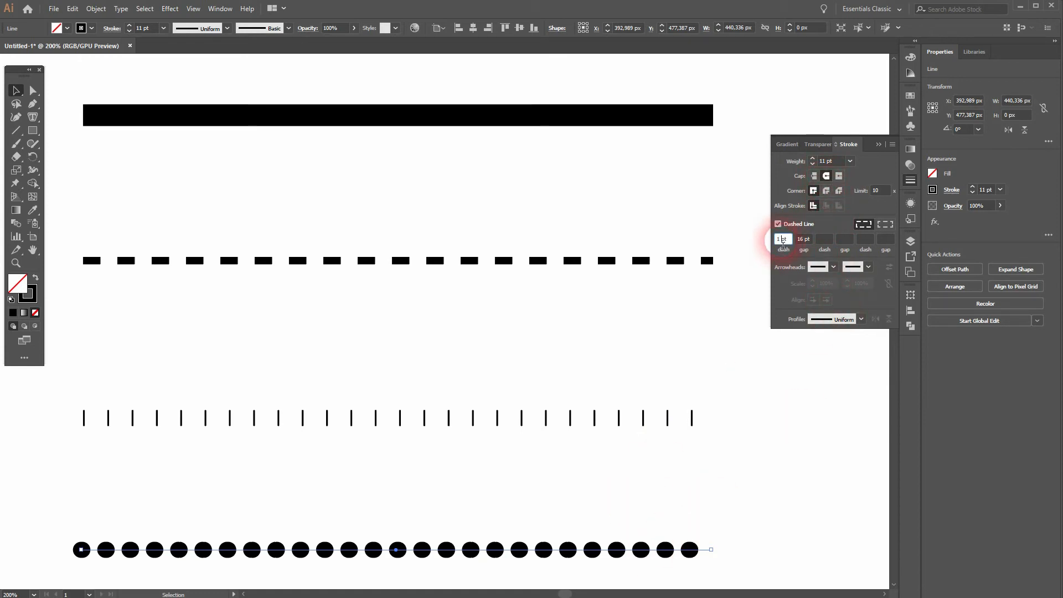
text(0)
key(Return)
Step: Lengthen the dotted line's dashes to 8 pt and bring them back to 0 pt
key(Up)
key(Up)
key(Up)
key(Up)
key(Up)
key(Up)
key(Up)
key(Up)
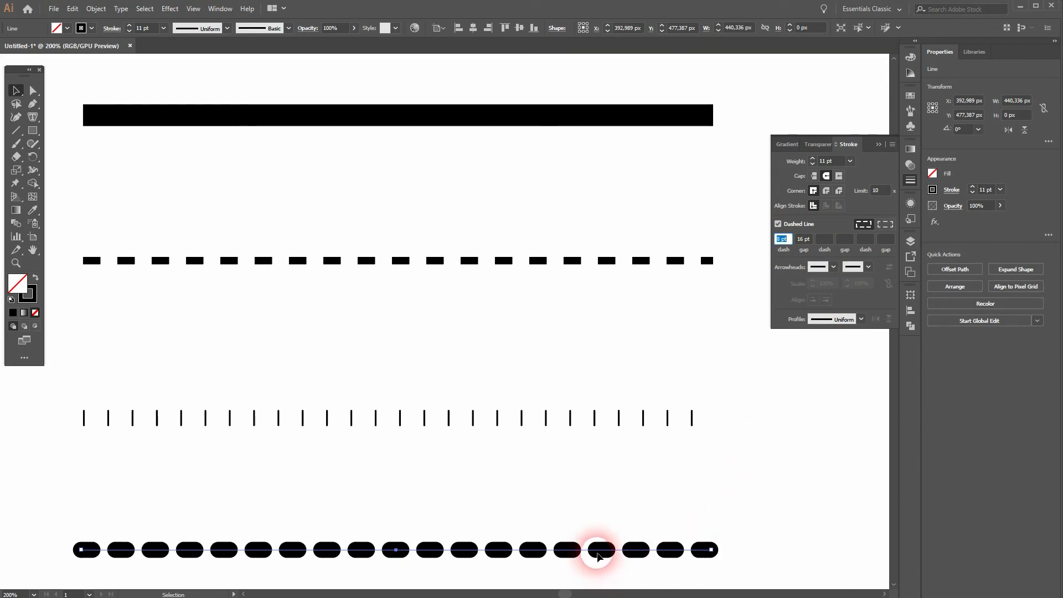
key(Down)
key(Down)
key(Down)
key(Down)
key(Down)
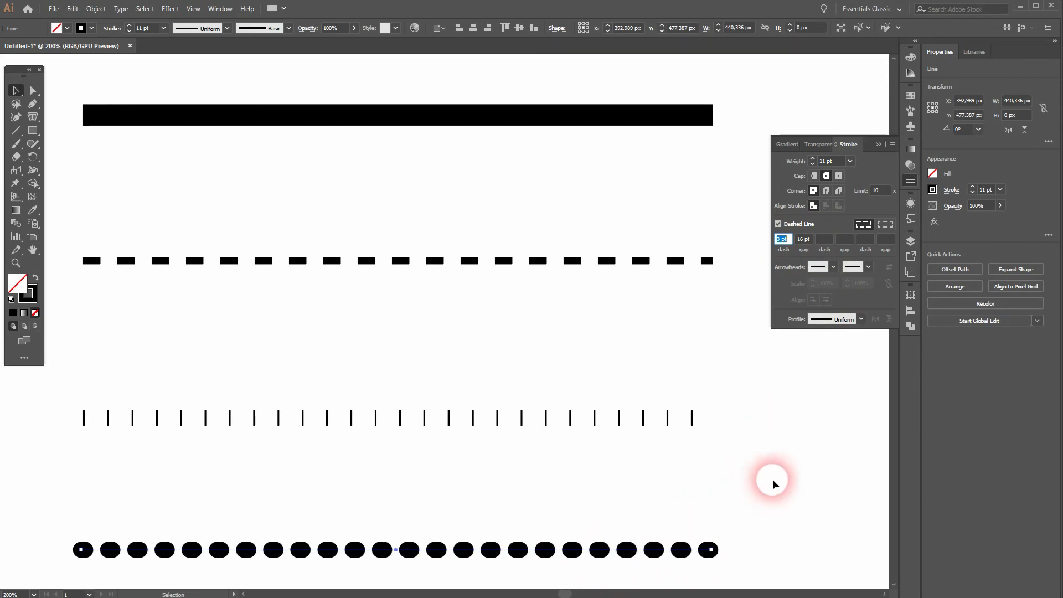
key(Down)
key(Down)
key(Down)
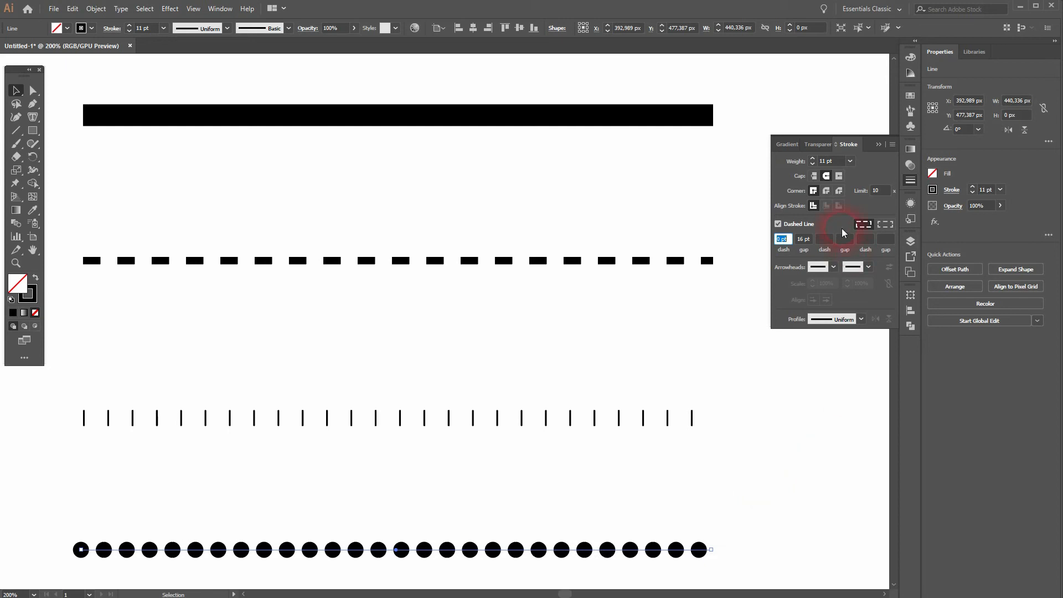
Step: Reduce the gap of the lowest dotted line to 13 pt so the dots sit closer together
click(807, 239)
key(Down)
key(Down)
key(Down)
key(Down)
key(Down)
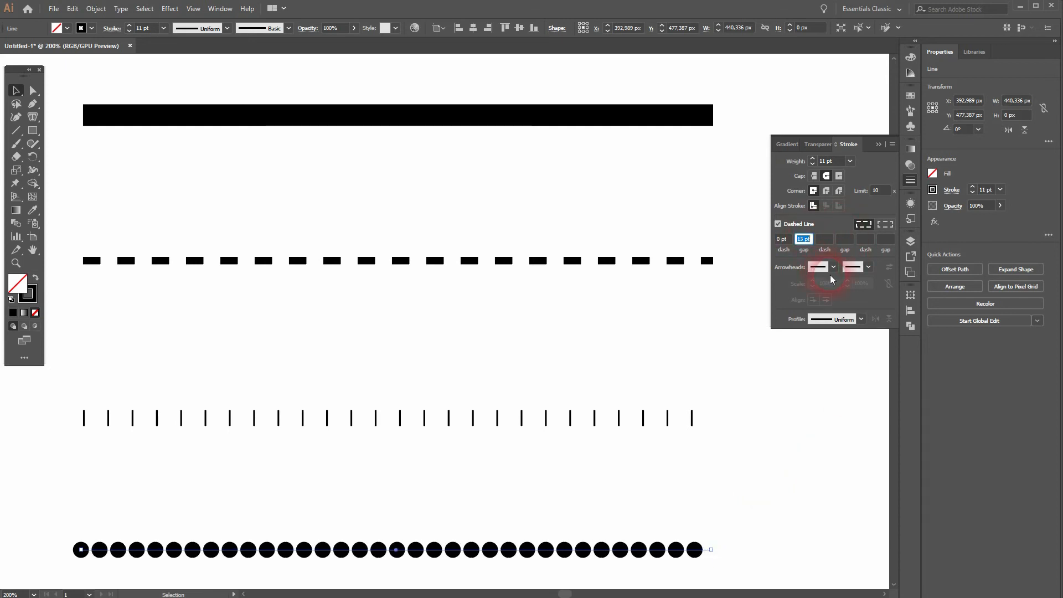
Step: Widen the gap of the lowest dotted line to 24 pt to spread the dots apart
key(Up)
key(Up)
key(Up)
key(Up)
key(Up)
key(Up)
key(Up)
key(Up)
key(Up)
key(Up)
key(Up)
key(Up)
key(Up)
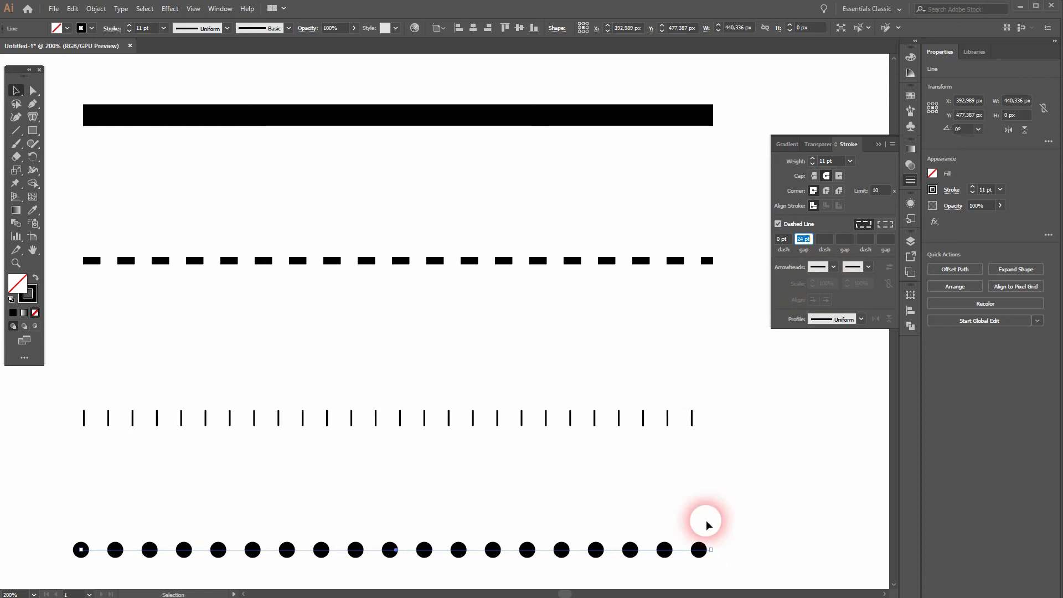
Step: Duplicate the dotted line about 102 px below and give the copy a second dash of 5 pt
drag(584, 498, 591, 269)
drag(604, 318, 596, 469)
click(825, 240)
text(5)
key(Return)
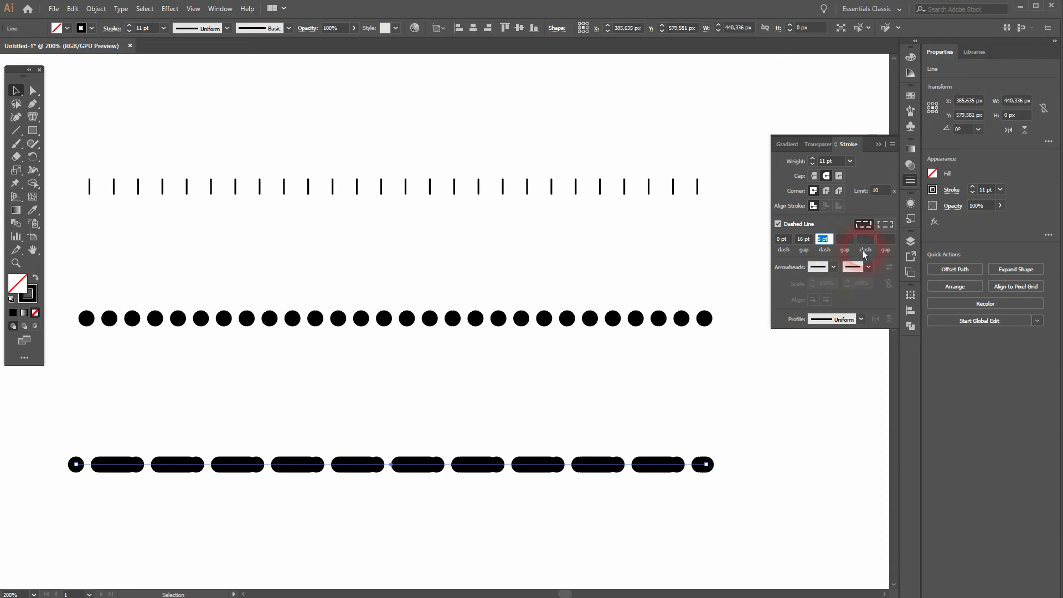
Step: Set the second gap of the duplicated line to 16 pt so dots and short dashes alternate evenly
key(Tab)
text(1)
key(Return)
text(13)
key(Return)
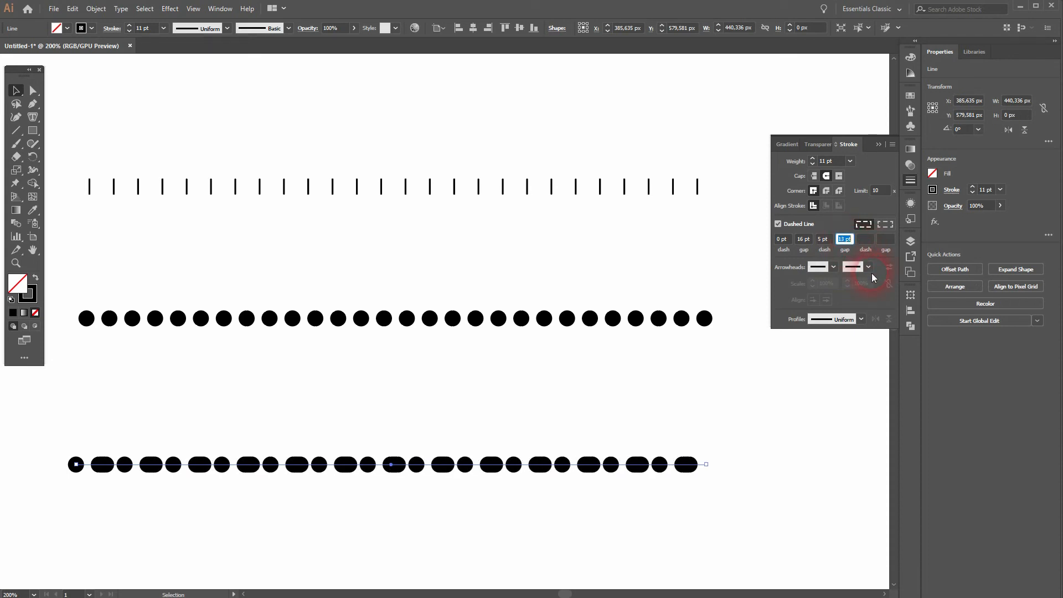
key(Up)
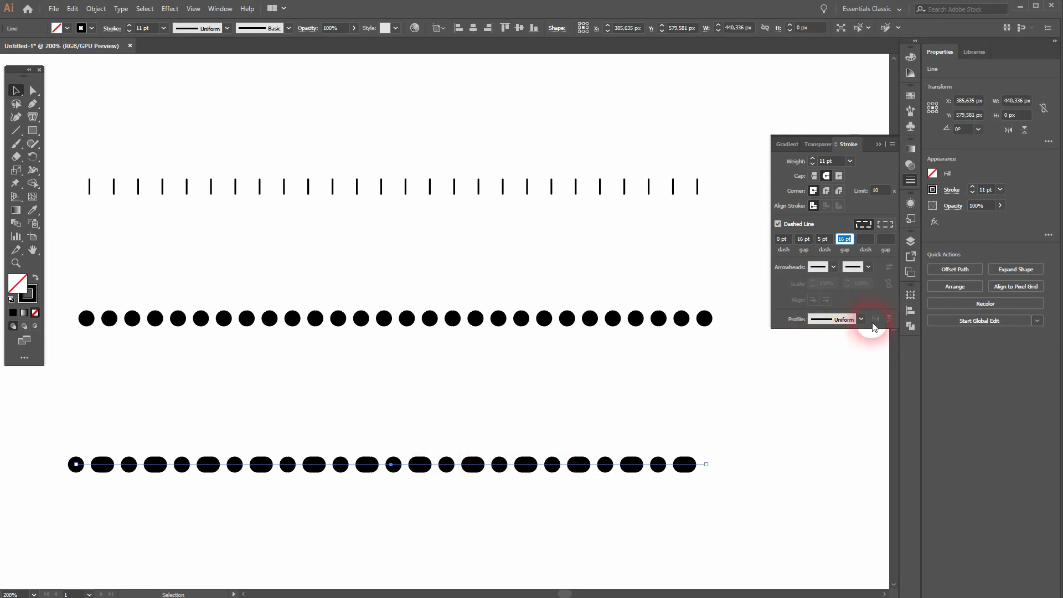
Step: Switch the alternating dot-and-dash line to a butt cap and back to a round cap
click(814, 175)
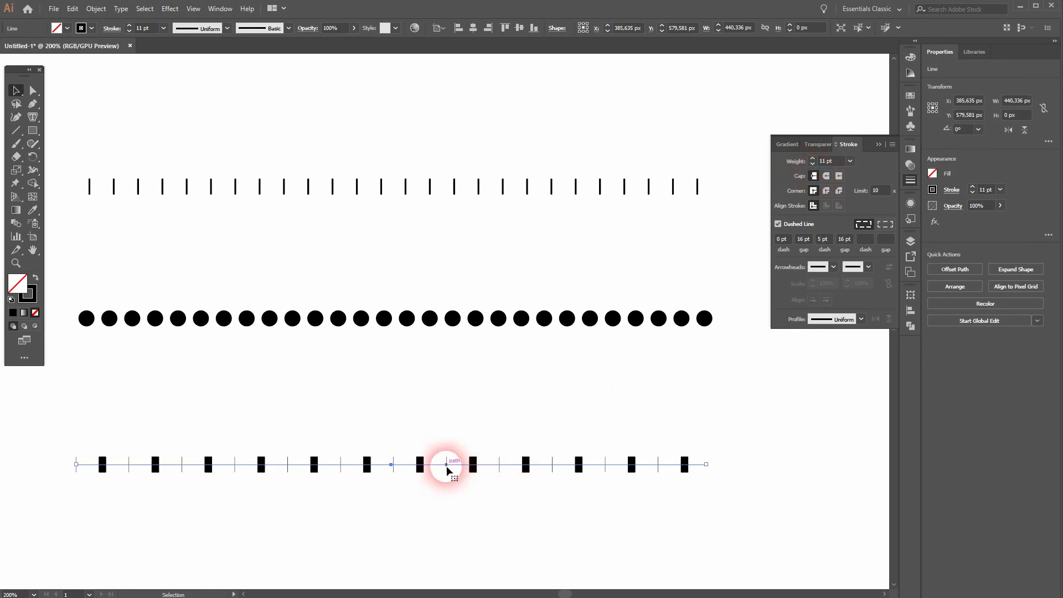
click(827, 176)
click(779, 462)
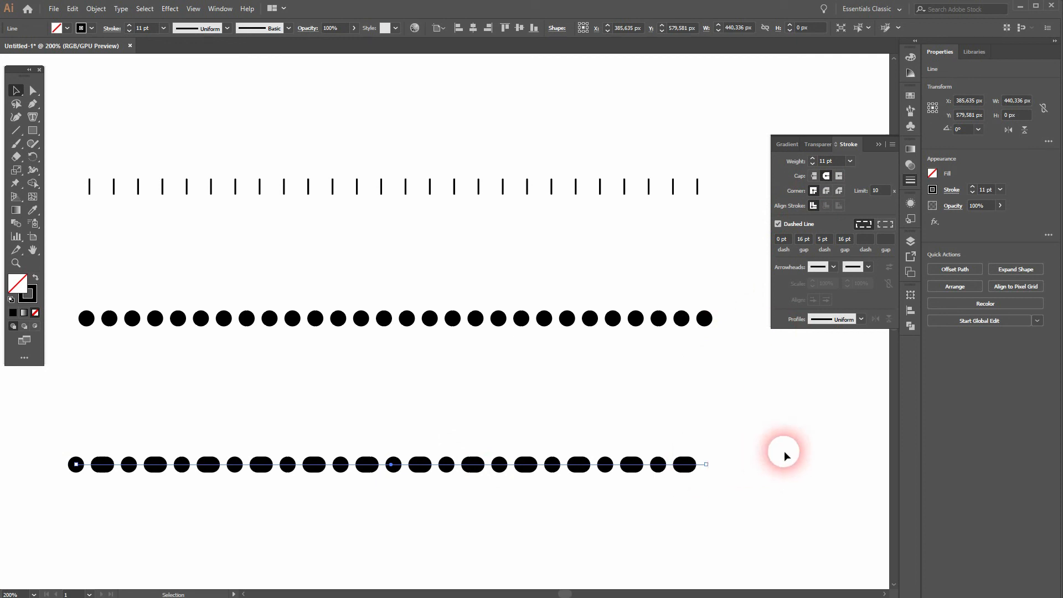
Step: Collapse the stroke settings, fit the whole artboard in view and deselect the line
click(880, 145)
key(ctrl+0)
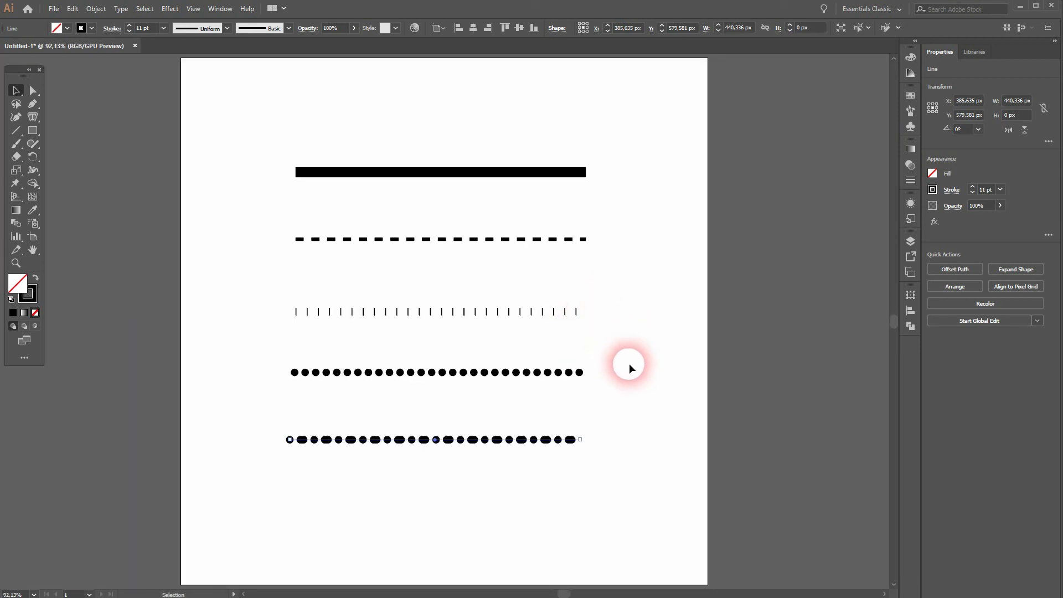
click(648, 380)
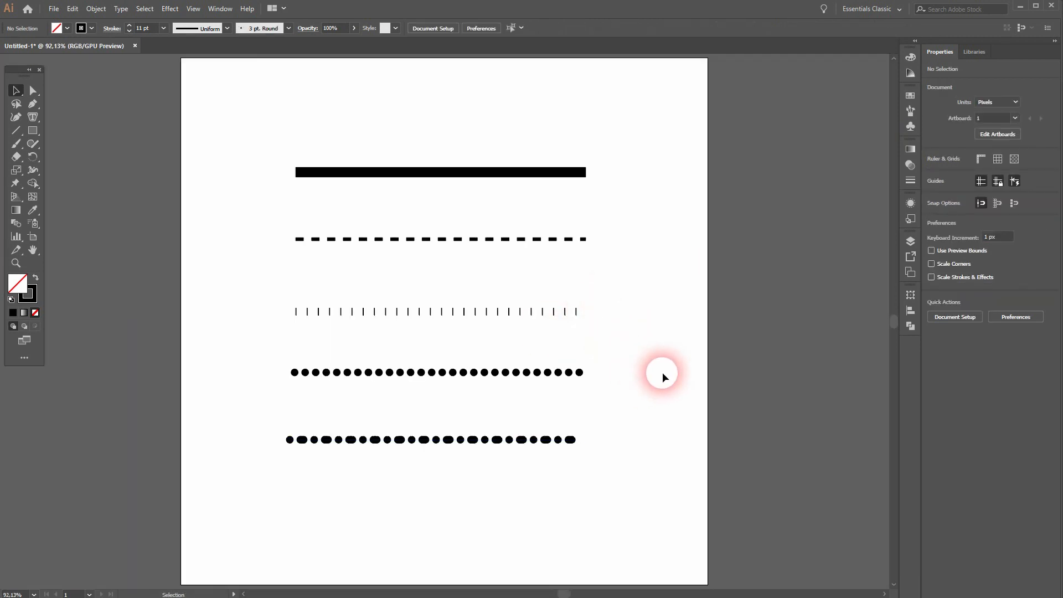